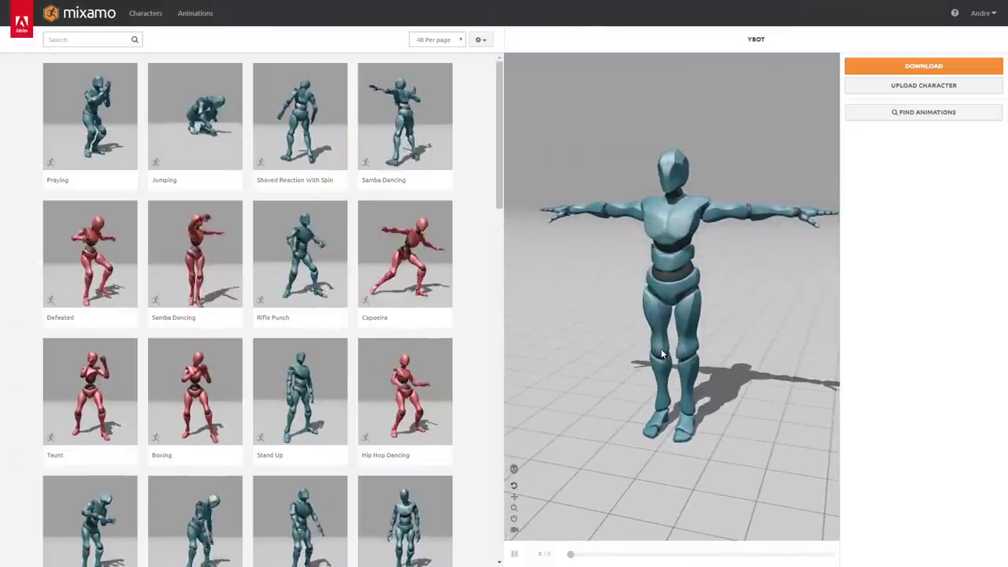
Step: Browse the Mixamo home page sections on 3D animations and automatic character rigging
click(103, 36)
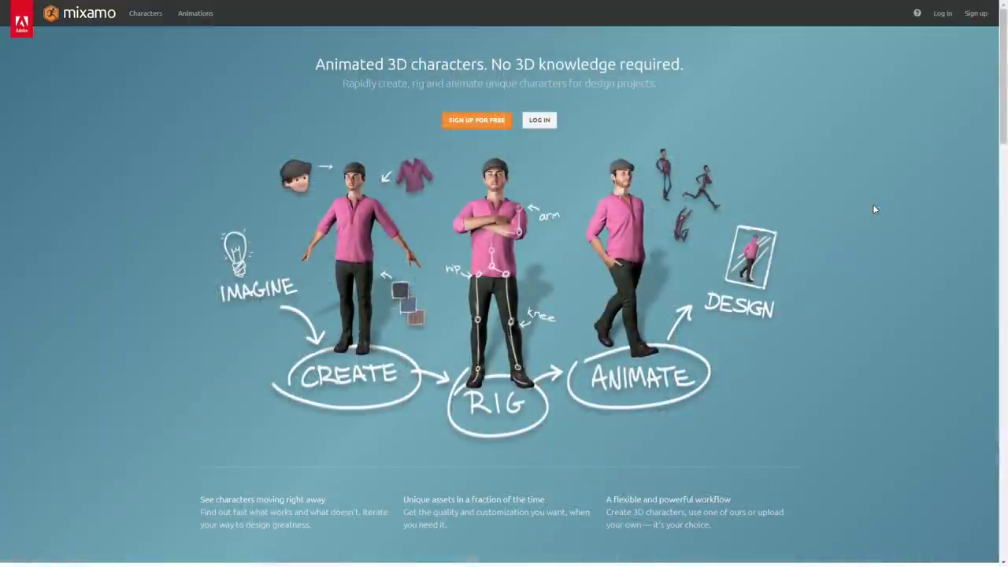
scroll(873, 209, down, 10)
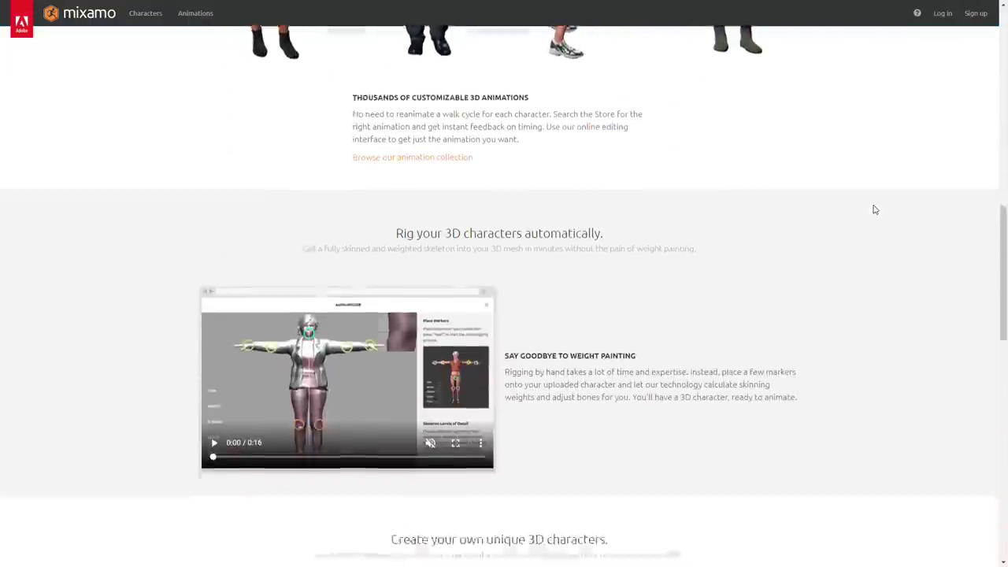
scroll(872, 209, down, 5)
scroll(877, 208, down, 6)
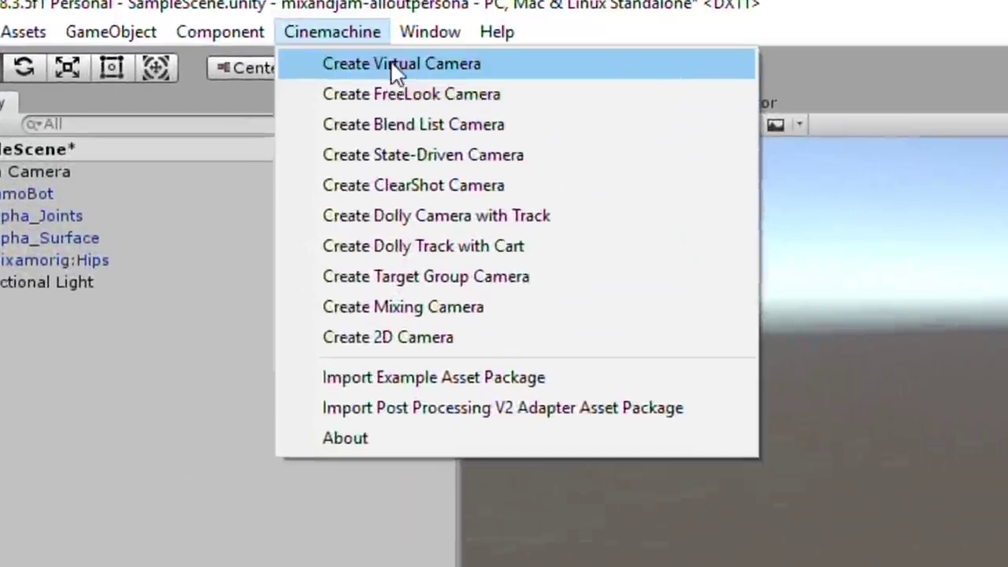
Step: Create a Cinemachine virtual camera and position it in front of the robot character
click(185, 28)
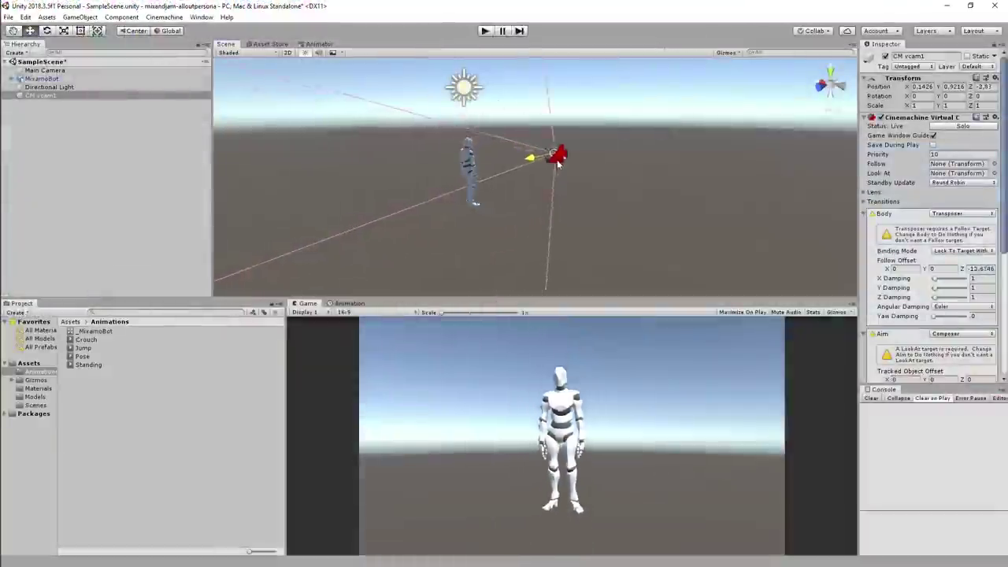
mouse_move(551, 153)
mouse_down()
mouse_move(589, 151)
mouse_move(567, 153)
mouse_up()
alt+drag(645, 150, 689, 143)
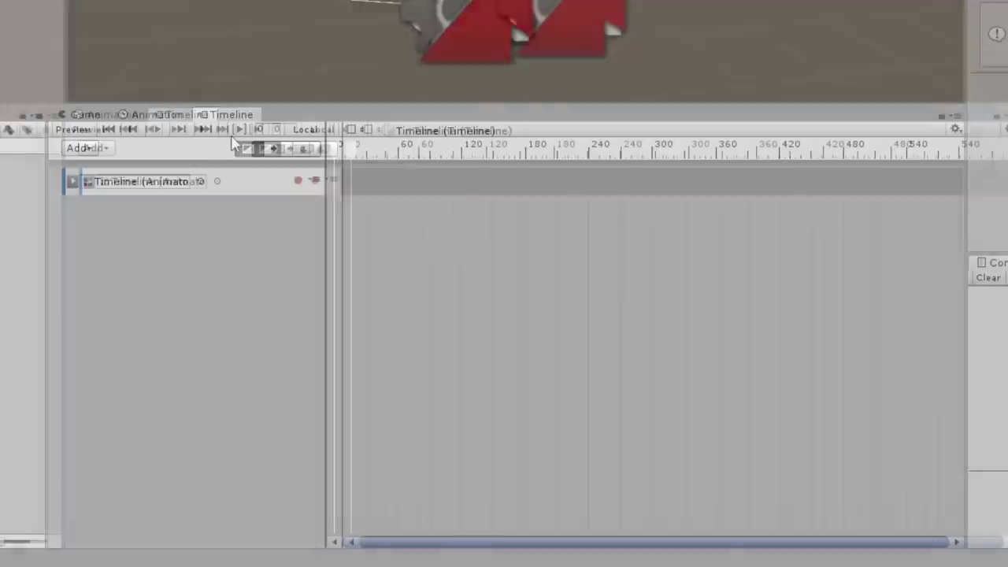
Step: Add an animation track for MixamoBot to the timeline, place the Crouch clip on it and scrub through it
right_click(241, 288)
click(262, 306)
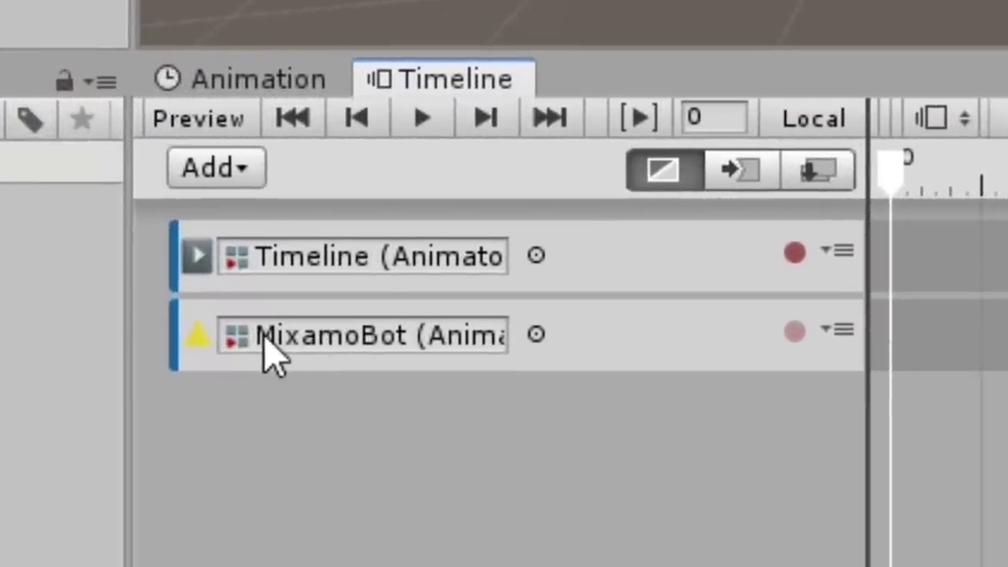
drag(941, 189, 875, 189)
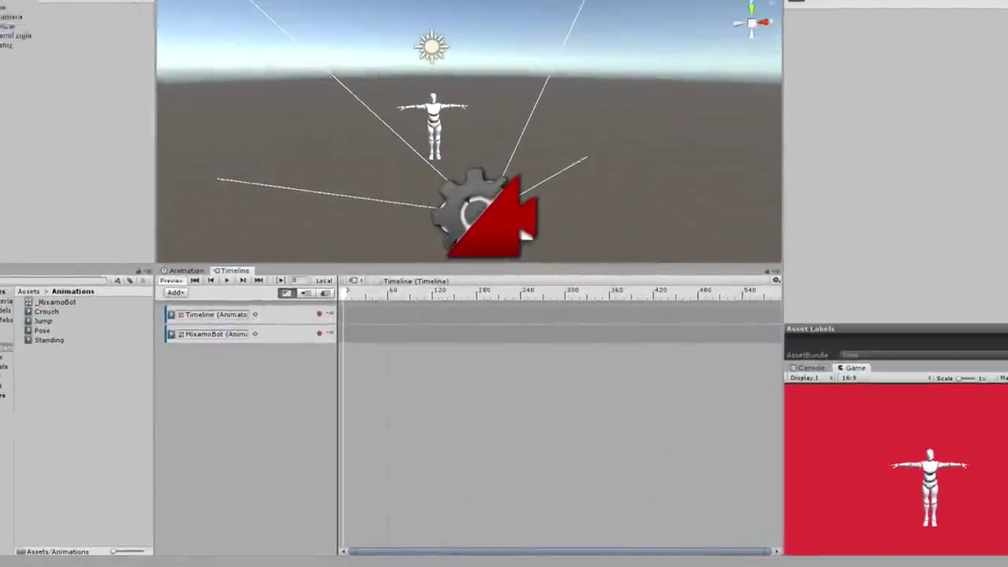
drag(86, 339, 368, 362)
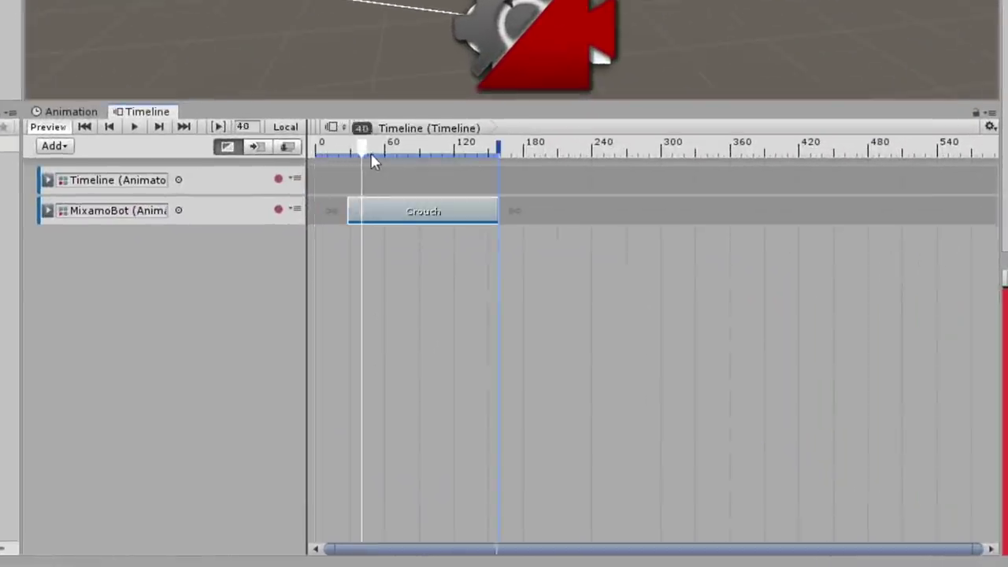
drag(431, 160, 470, 205)
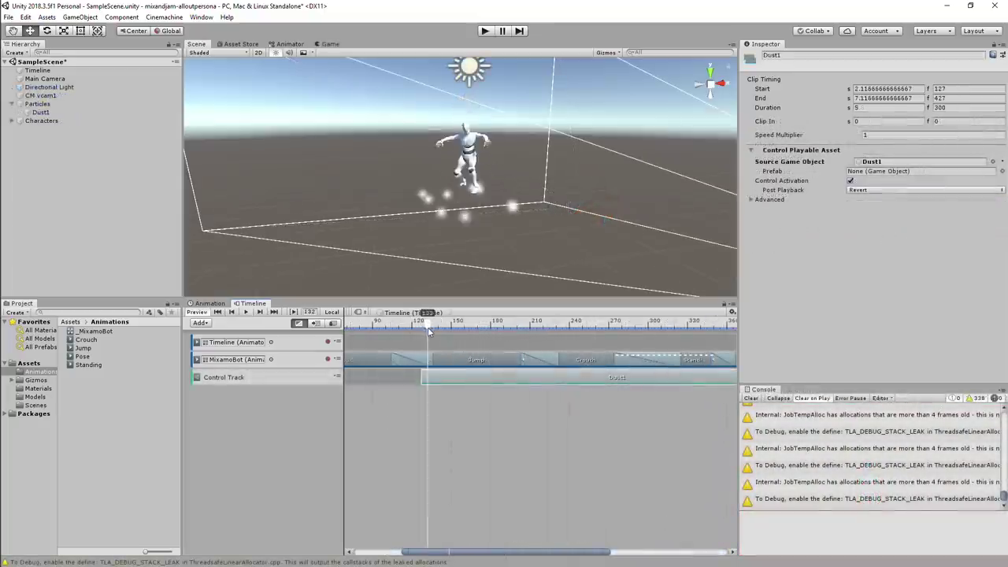
Step: Scrub and play the timeline around the jump to check when the Dust1 particles appear
drag(418, 326, 376, 332)
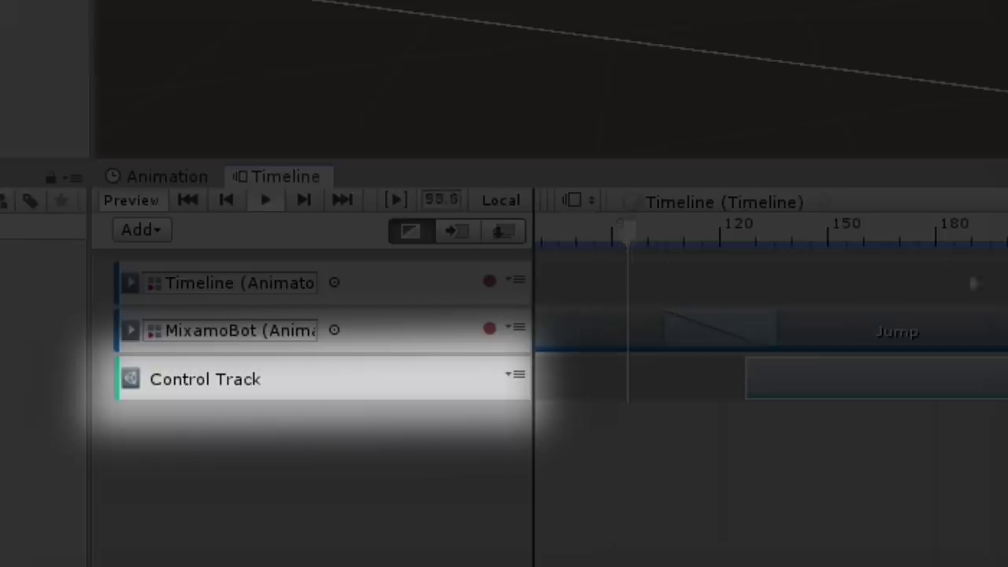
drag(628, 230, 842, 230)
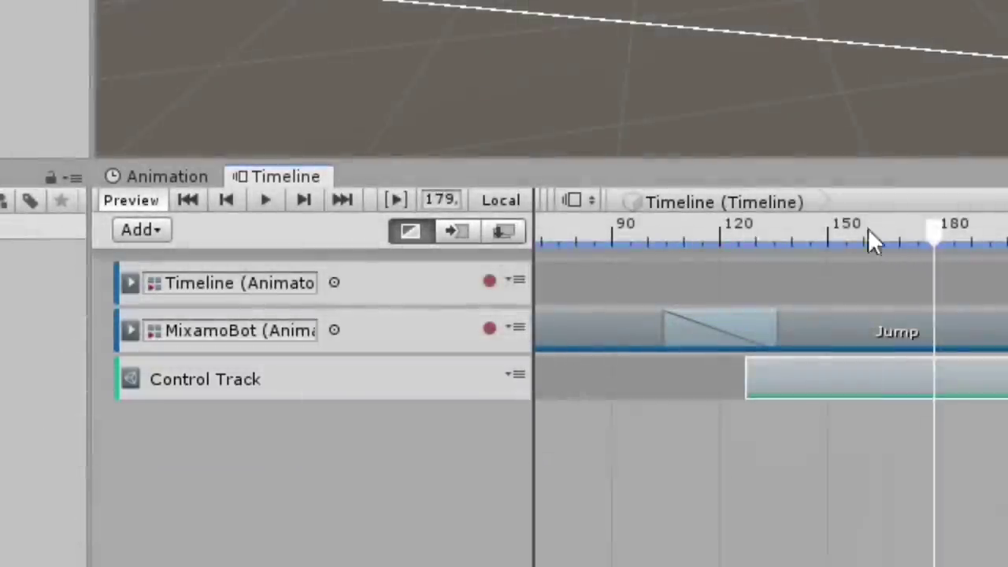
key(space)
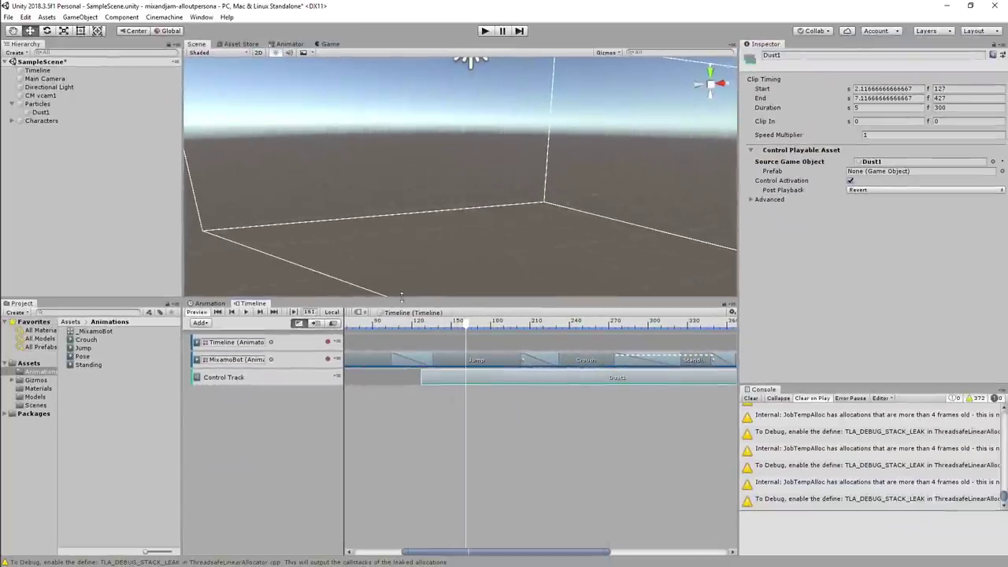
scroll(503, 444, down, 5)
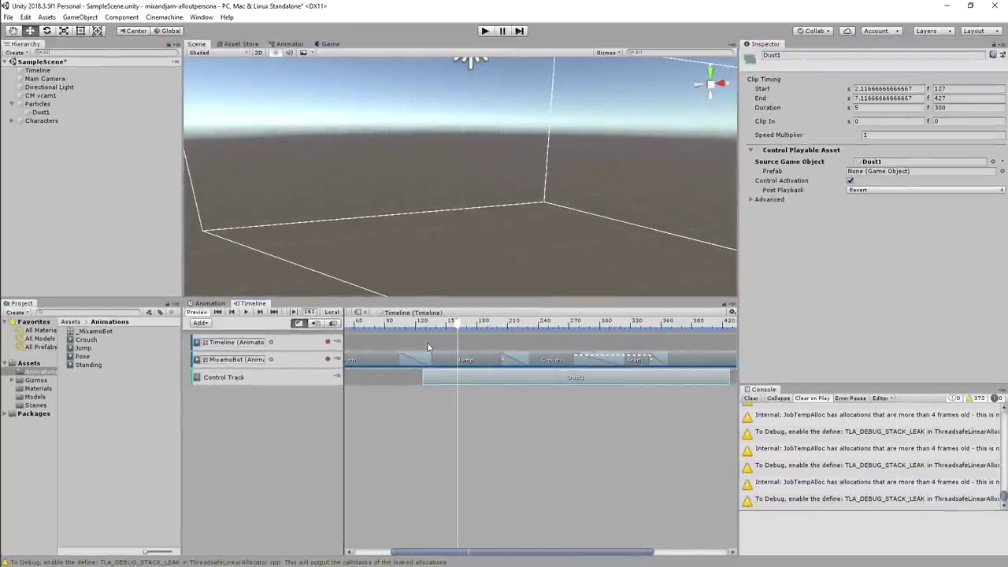
scroll(468, 435, down, 2)
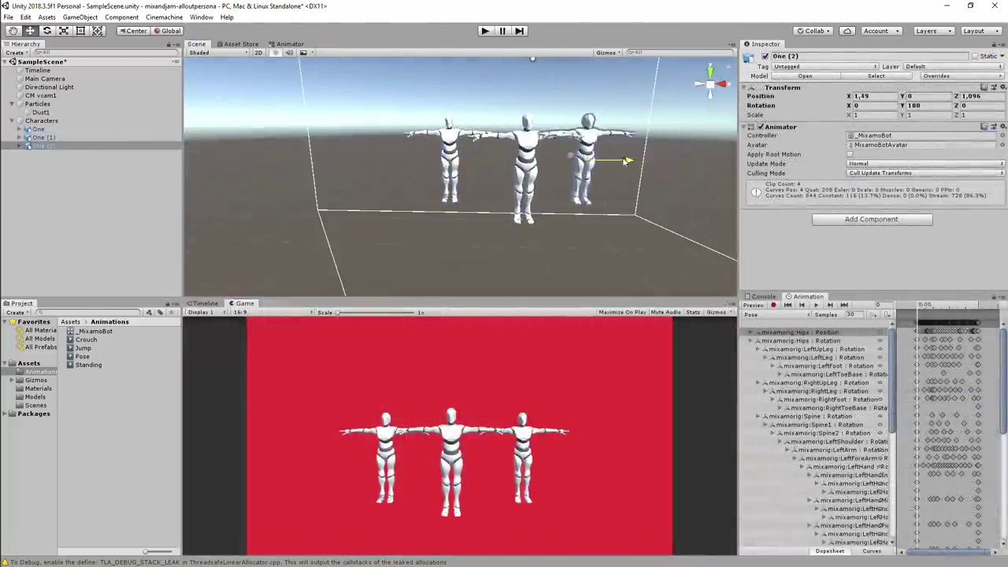
Step: Move the character One (2) further along the X axis and duplicate it to make a fourth character
drag(622, 160, 662, 160)
key(ctrl+d)
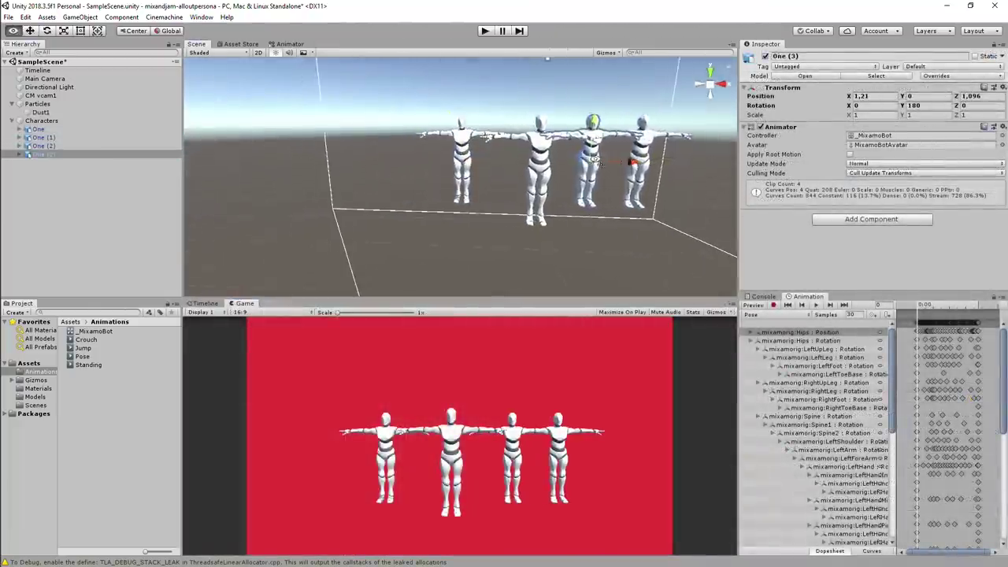
scroll(661, 160, up, 3)
Step: Select the Crouch and Jump clips on the Two, Three and Four animation tracks
click(386, 385)
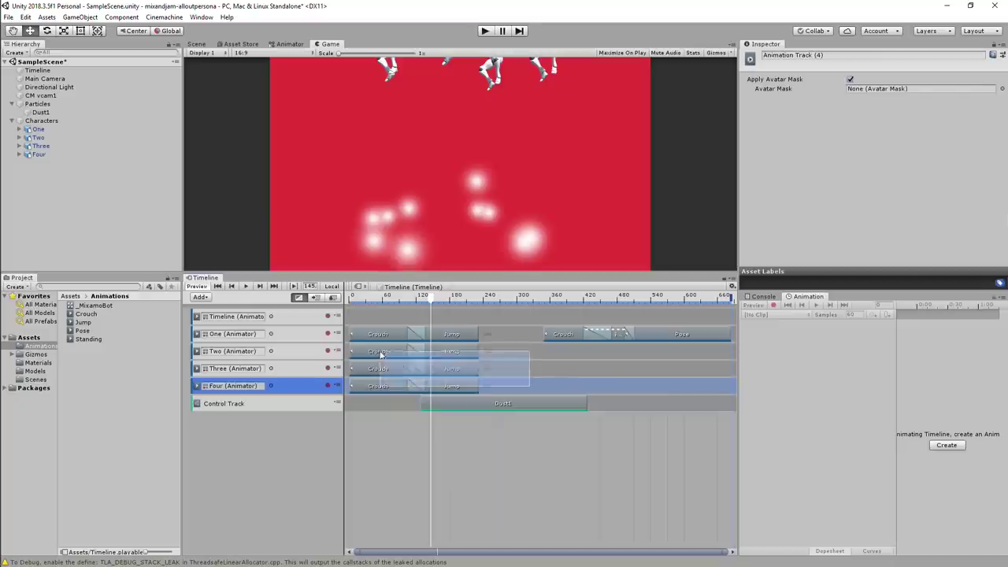
shift+click(387, 352)
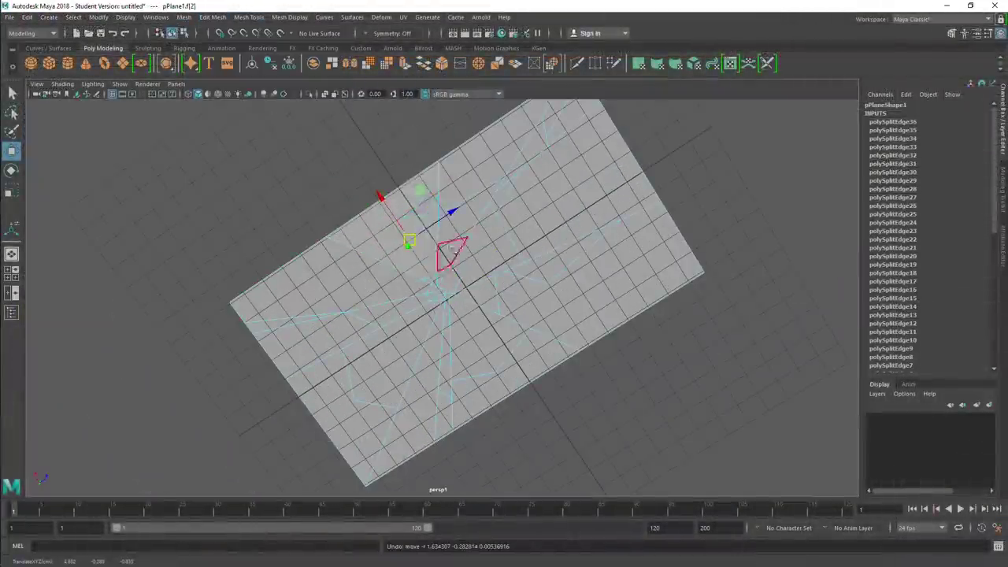
Step: Switch to Maya and separate the selected shard face from the cut-up plane
right_click(508, 256)
click(213, 17)
click(228, 296)
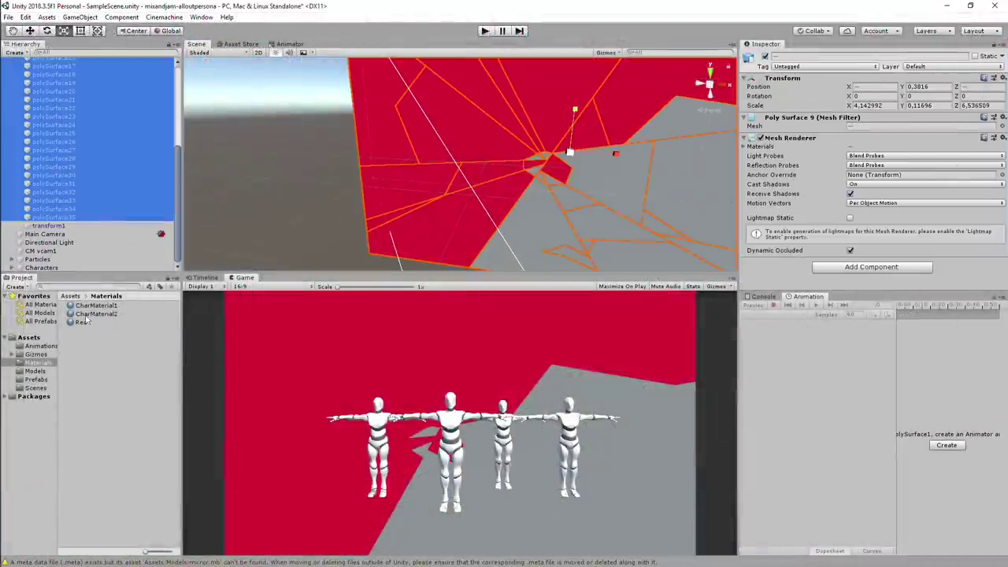
Step: Switch to Unity, apply the Red material to all polySurface pieces of the mirror and brighten the material's main color
scroll(660, 165, down, 10)
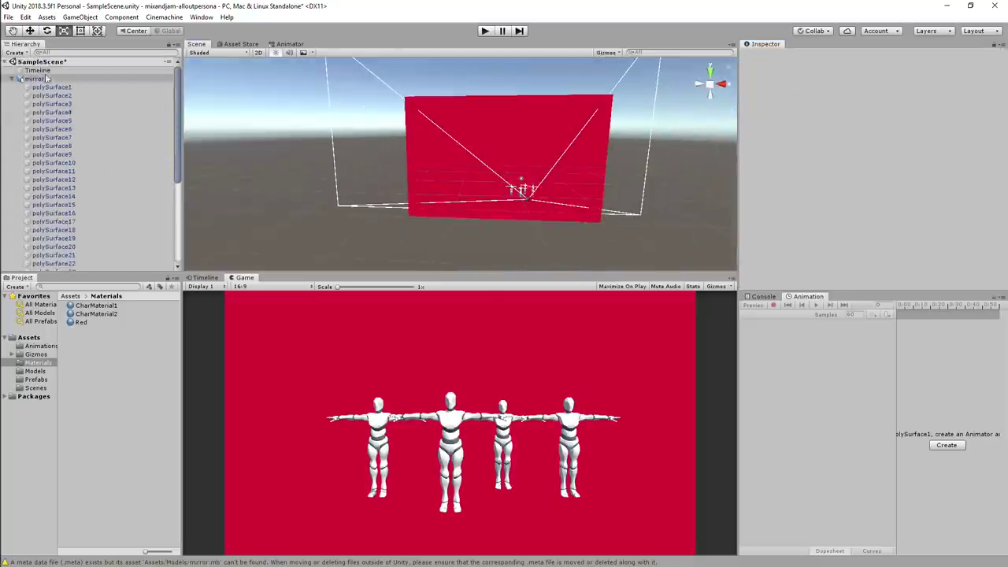
right_click(46, 79)
click(81, 322)
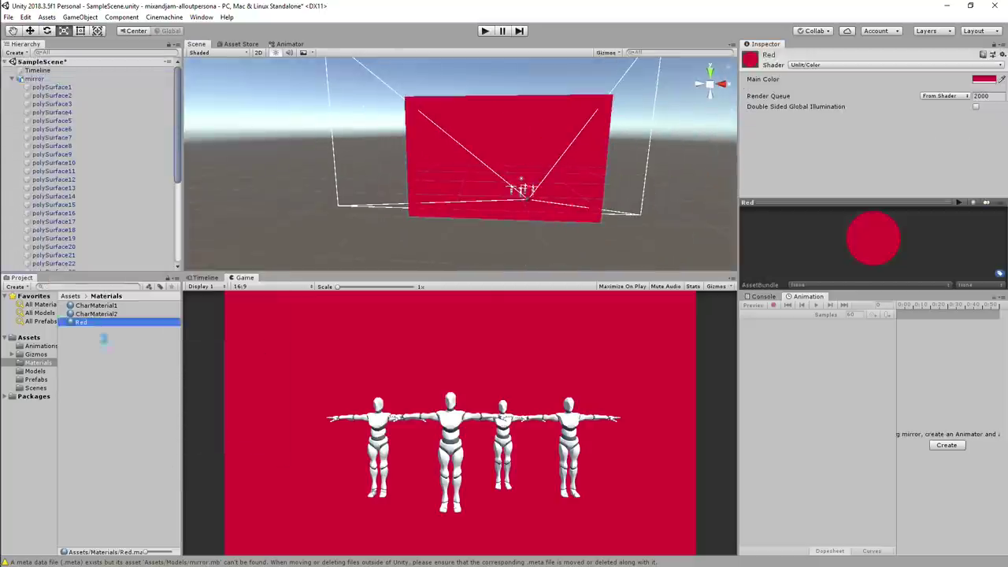
click(983, 78)
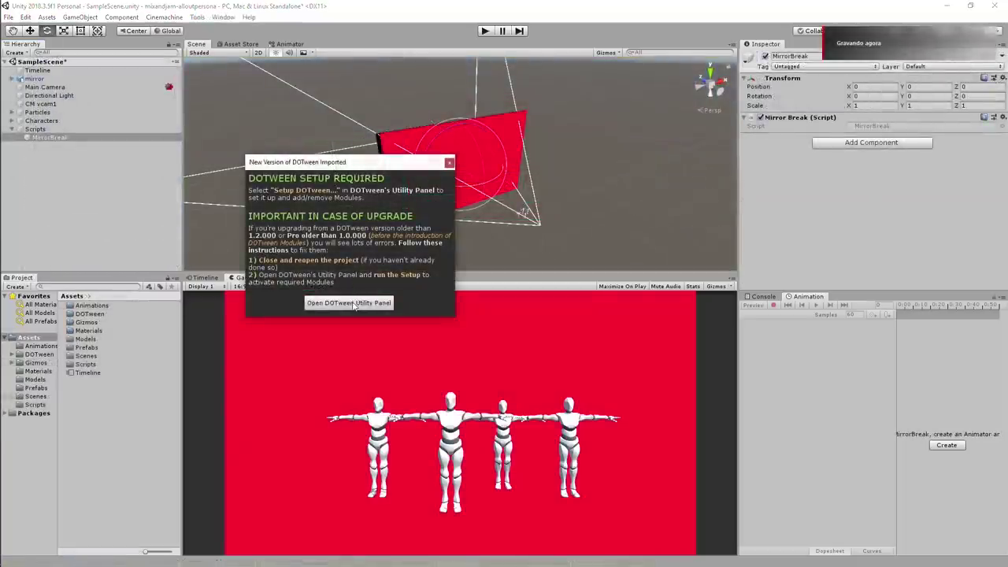
Step: Open DOTween's utility panel for the required setup
click(350, 302)
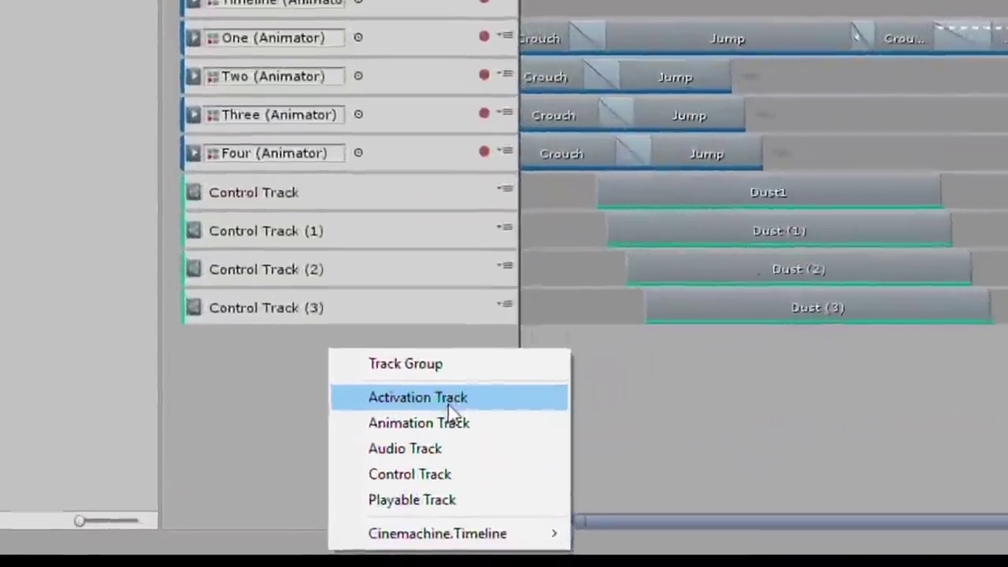
Step: Add an Activation Track for MirrorBreak, start its Active clip at frame 151 and play the timeline
click(297, 495)
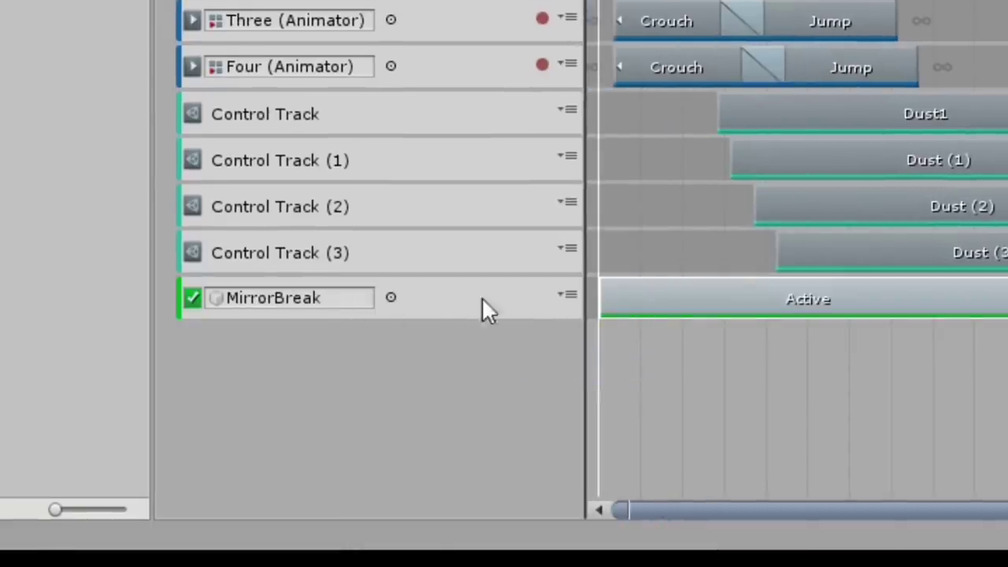
drag(756, 303, 961, 302)
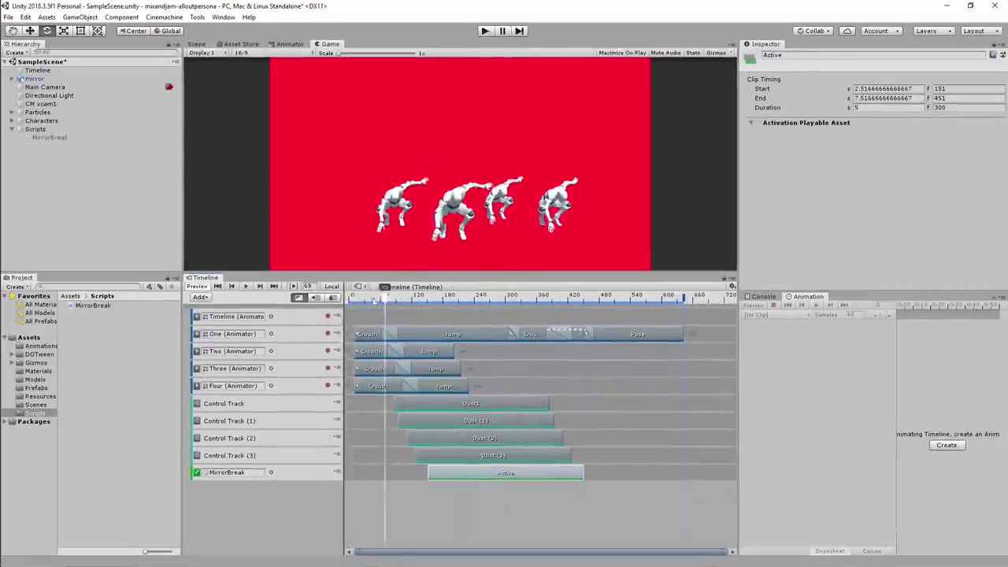
click(244, 288)
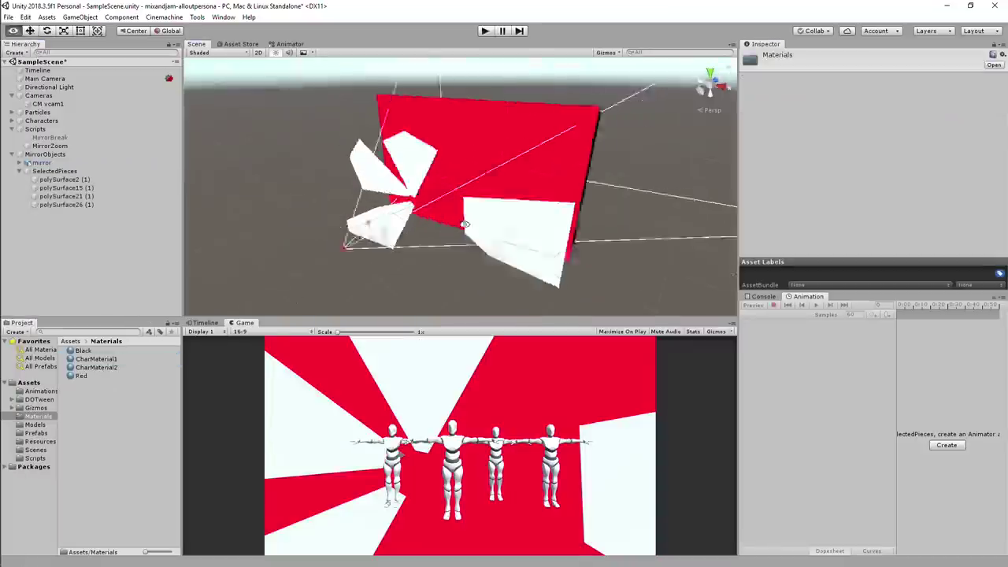
Step: Move polySurface26 (1) inward and push polySurface2 (1) and polySurface15 (1) closer to the red mirror
click(87, 196)
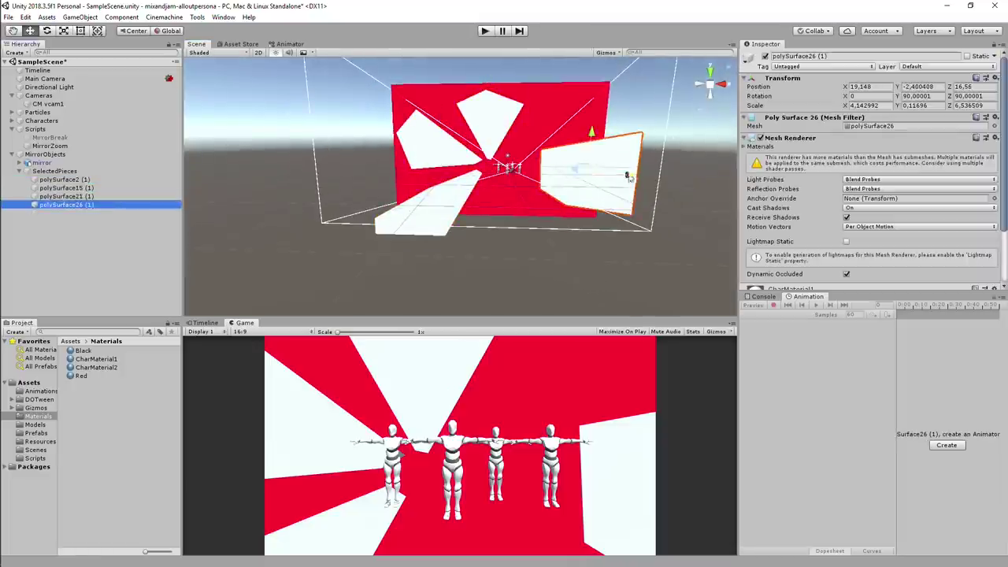
drag(629, 177, 551, 181)
alt+drag(551, 181, 123, 185)
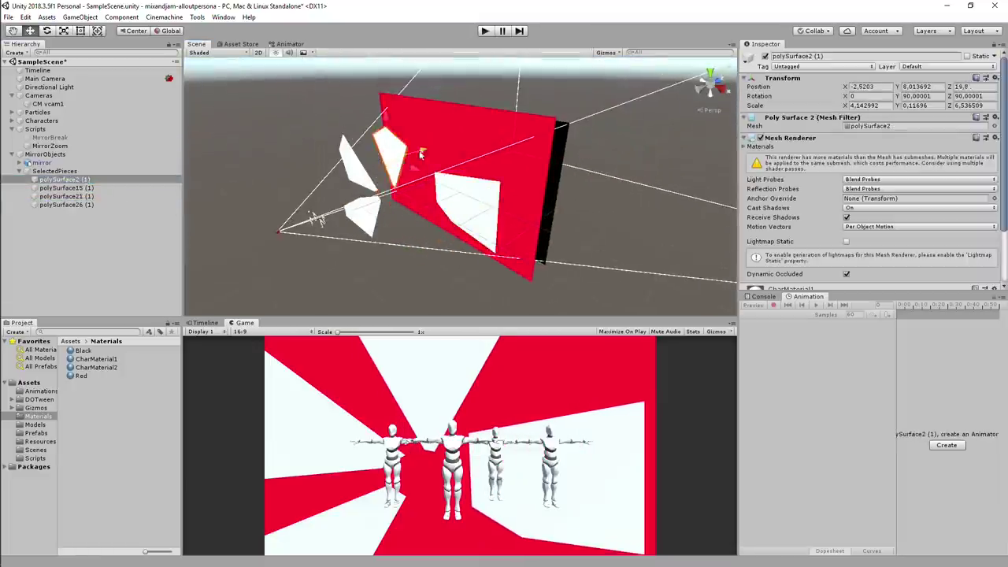
drag(397, 158, 449, 160)
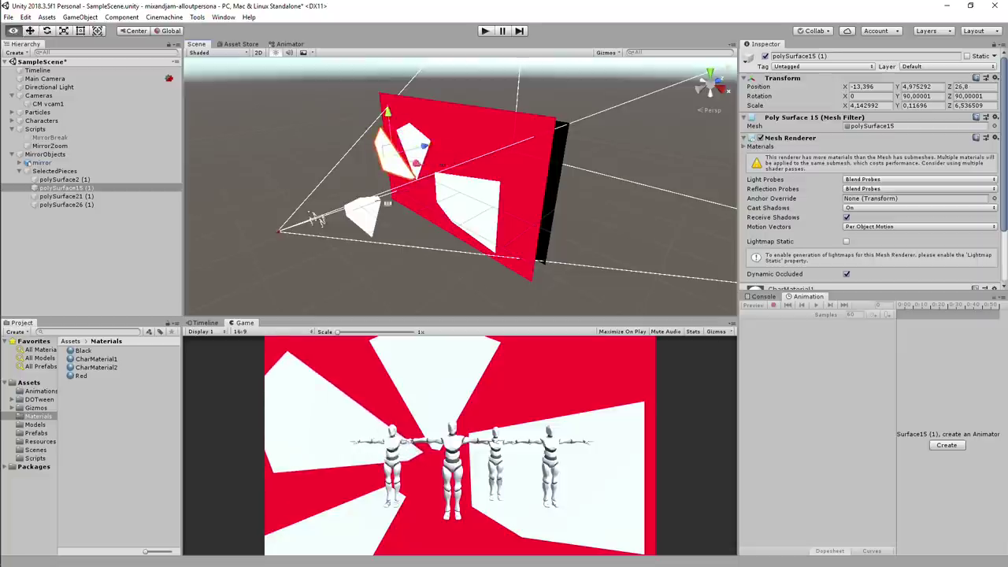
click(79, 205)
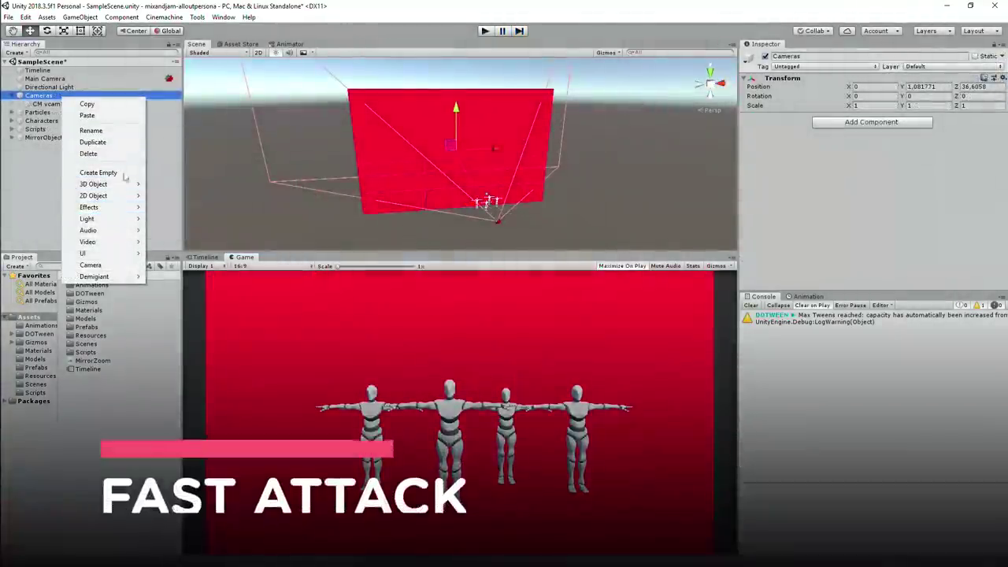
Step: Create a second Cinemachine virtual camera for the fast attack shot
key(Escape)
click(167, 21)
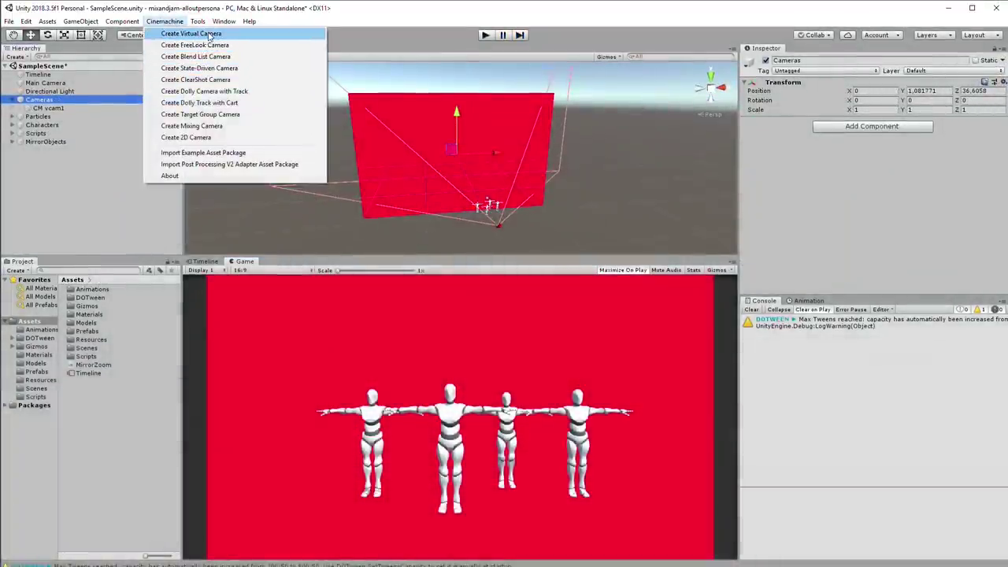
click(209, 35)
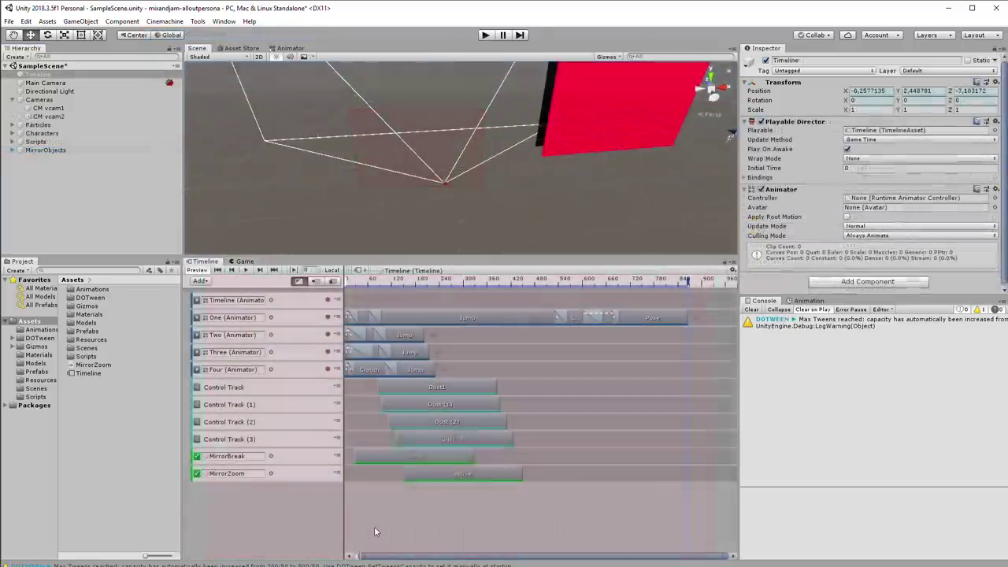
Step: Add a Cinemachine Track for the Main Camera and place the CM vcam2 clip directly after the CM vcam1 clip
right_click(374, 526)
mouse_move(411, 520)
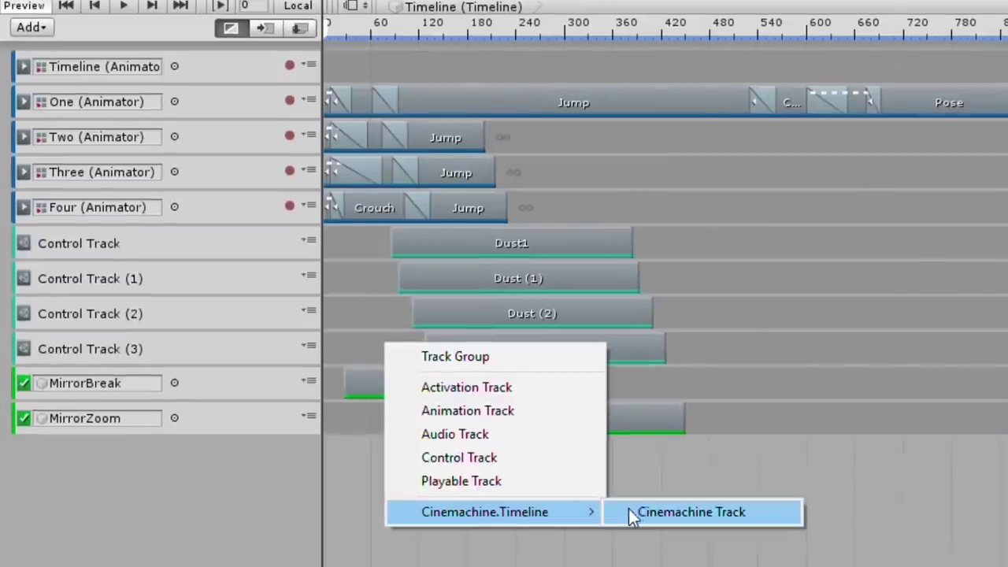
click(497, 521)
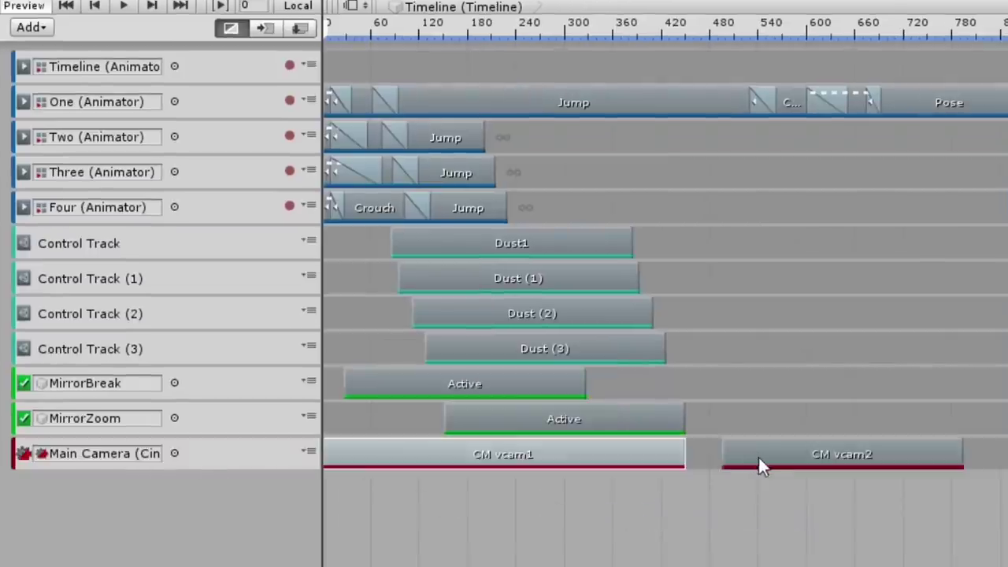
drag(759, 468, 720, 465)
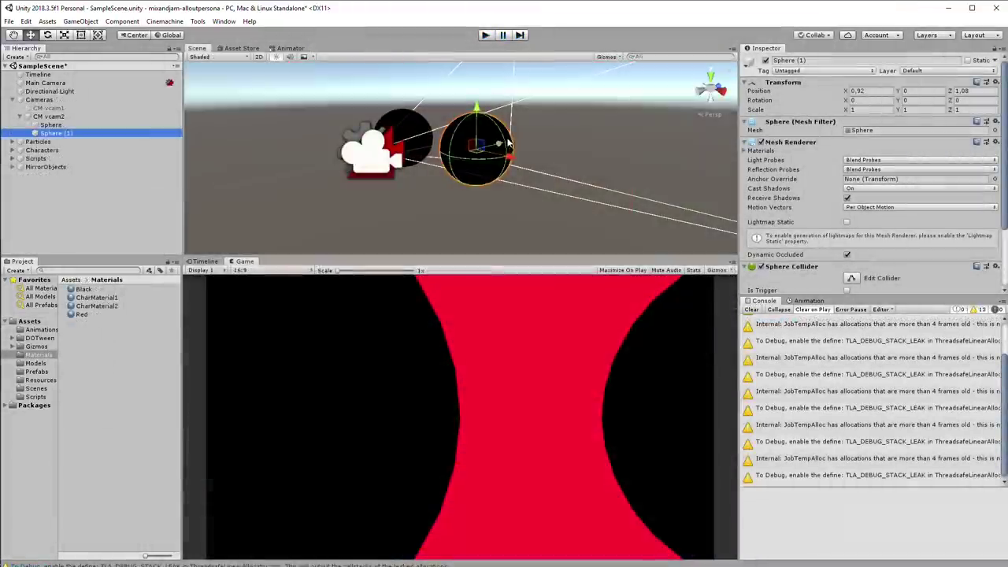
Step: Move Sphere (1) closer to the other sphere in front of CM vcam2
drag(494, 157, 466, 159)
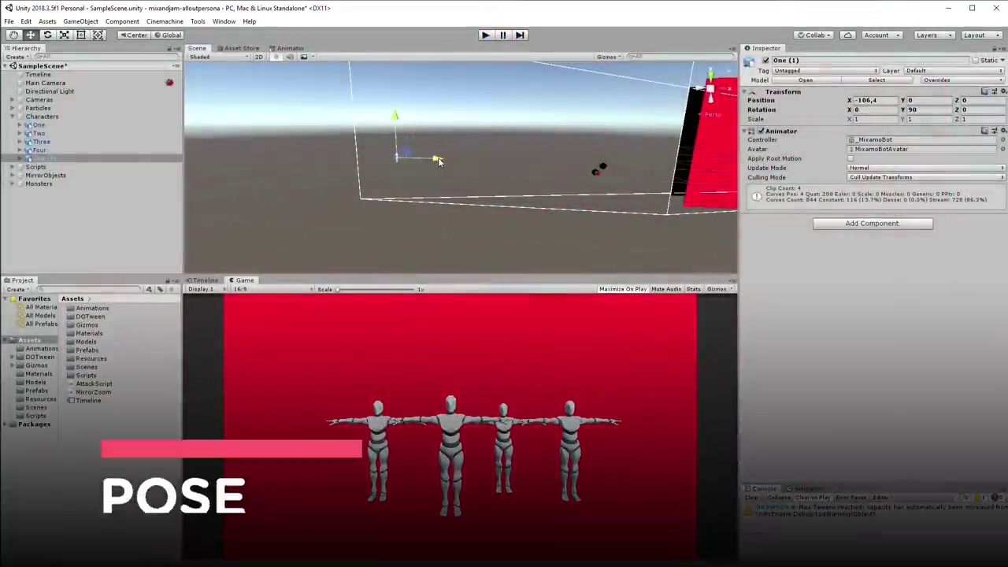
Step: Create a third Cinemachine virtual camera as a child of the duplicated One (1) character
right_drag(396, 166, 233, 192)
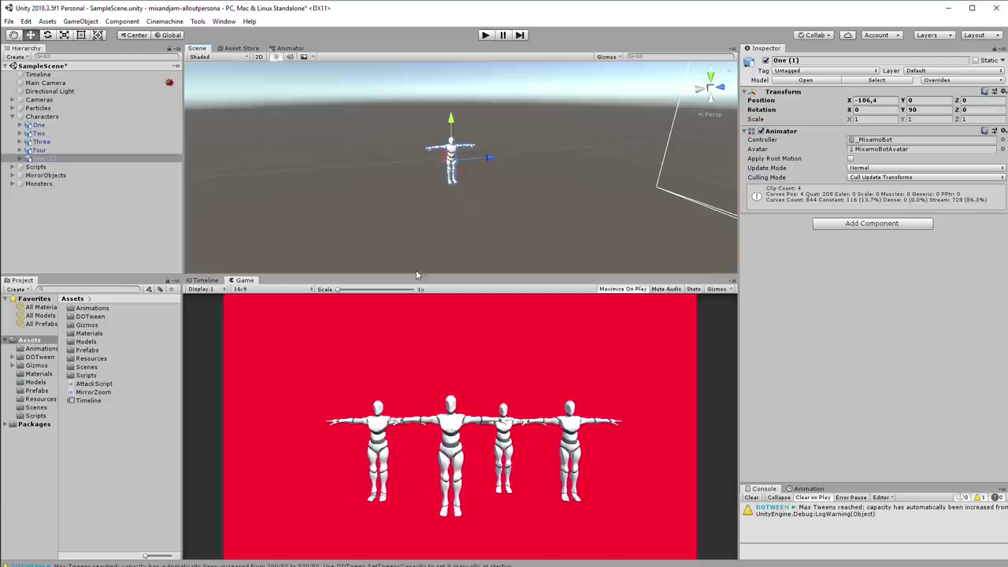
right_click(39, 158)
click(164, 21)
click(181, 33)
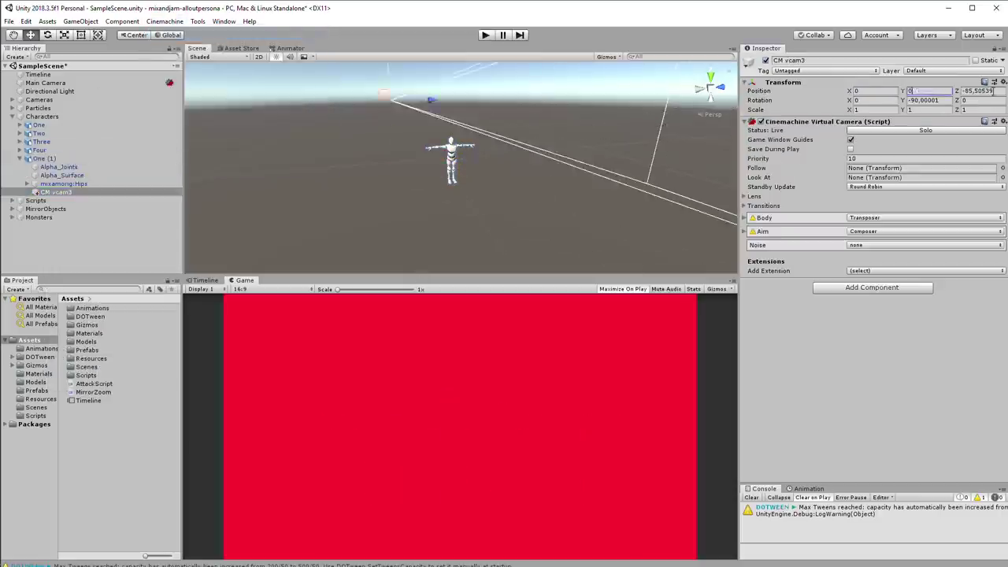
Step: Place CM vcam3 in front of the duplicated character at local Z 4.12 with Y rotation 180, and lower it to frame the whole body
double_click(979, 90)
text(0)
double_click(925, 100)
text(180)
double_click(979, 91)
text(4.12)
drag(521, 232, 501, 176)
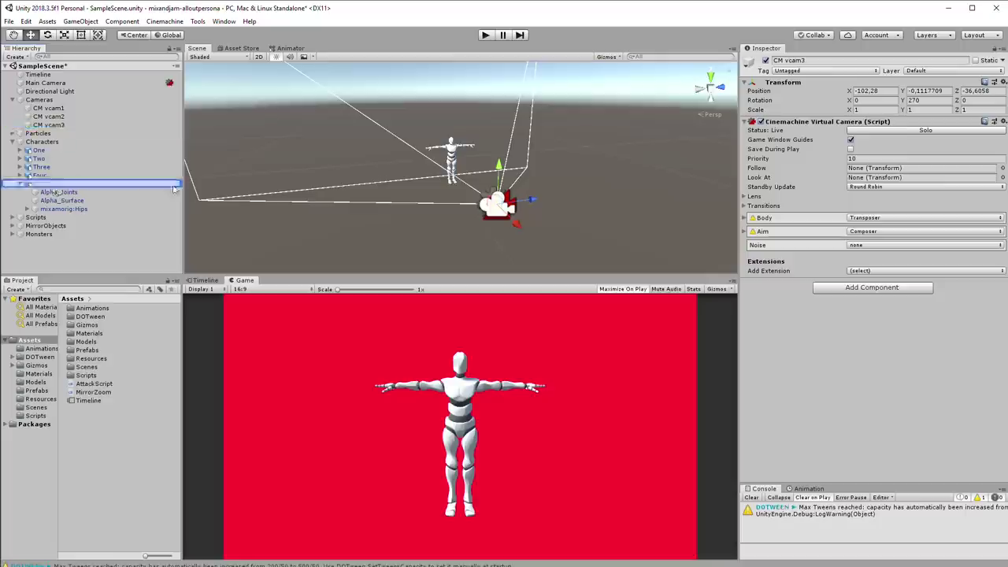
drag(173, 188, 921, 177)
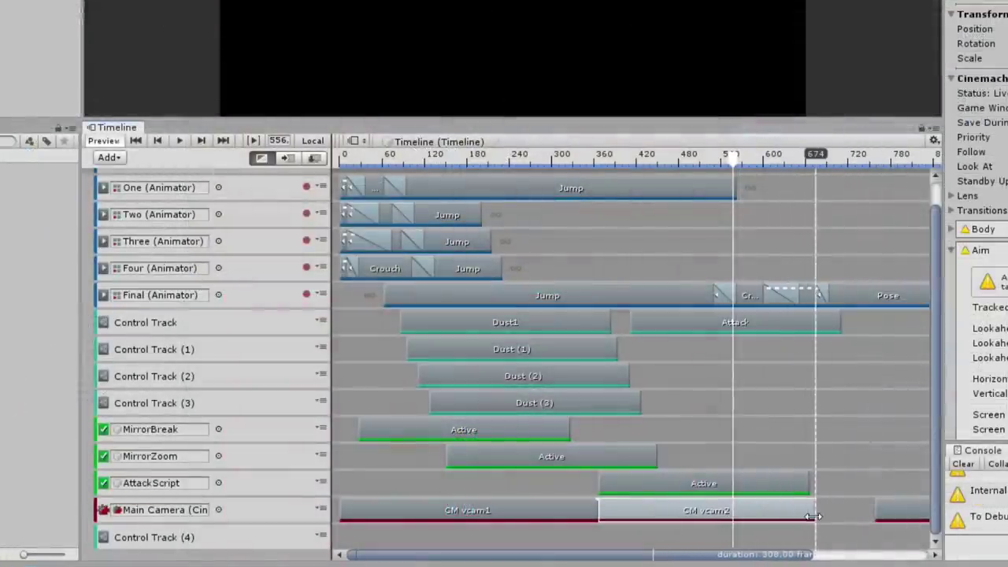
Step: Place the CM vcam3 clip directly after CM vcam2 and the CM vcam4 clip directly after CM vcam3 on the Main Camera track
drag(890, 513, 827, 516)
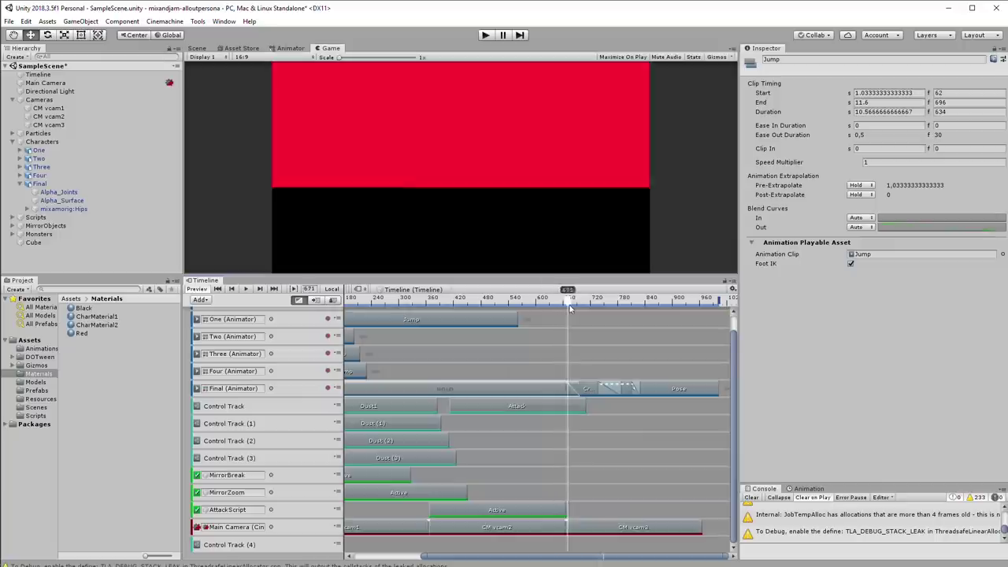
drag(564, 306, 599, 309)
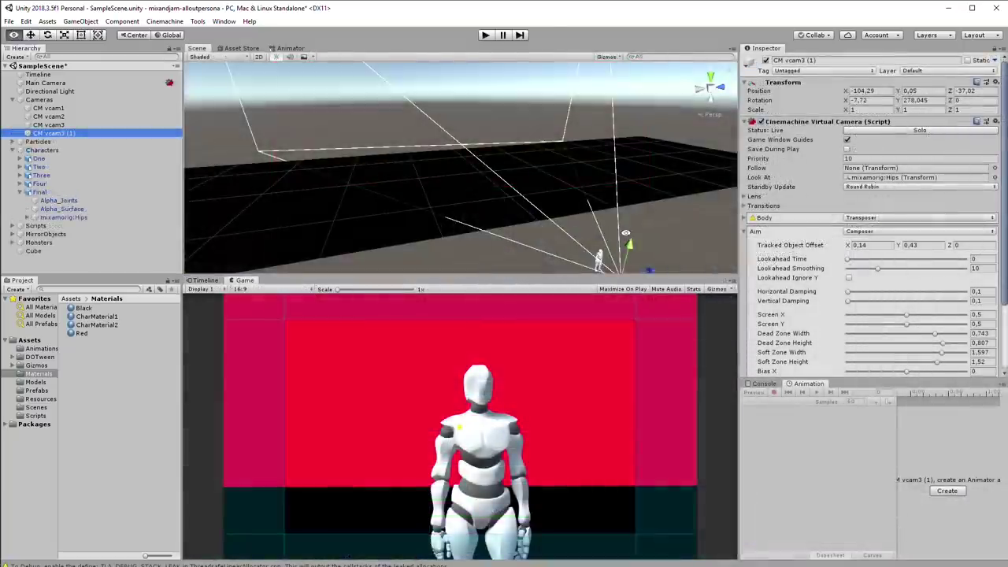
right_drag(601, 233, 601, 233)
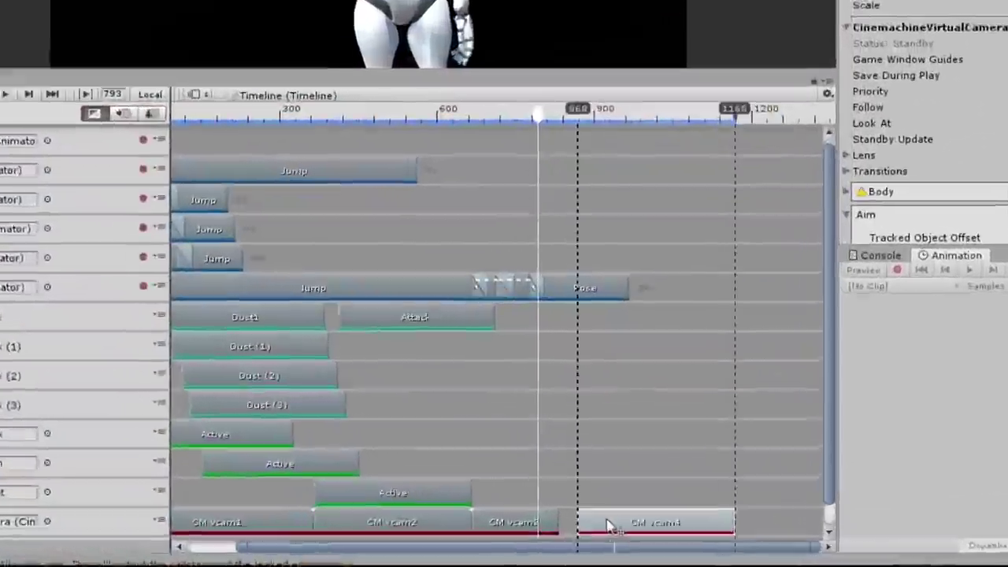
drag(606, 525, 594, 518)
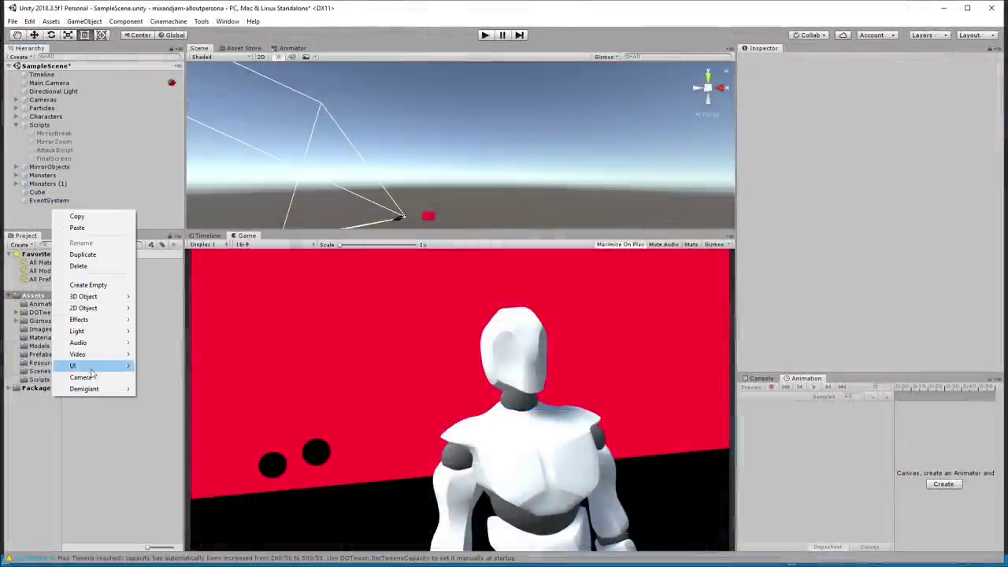
Step: Add a UI Image with the Persona 5 character sprite, anchor it to the canvas's middle right and enlarge it
click(291, 378)
click(993, 197)
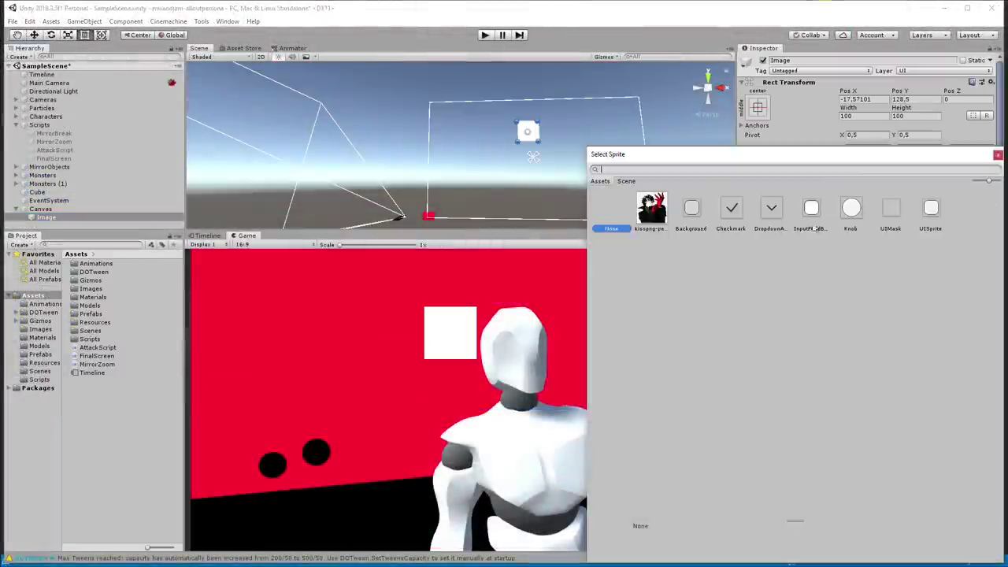
double_click(651, 208)
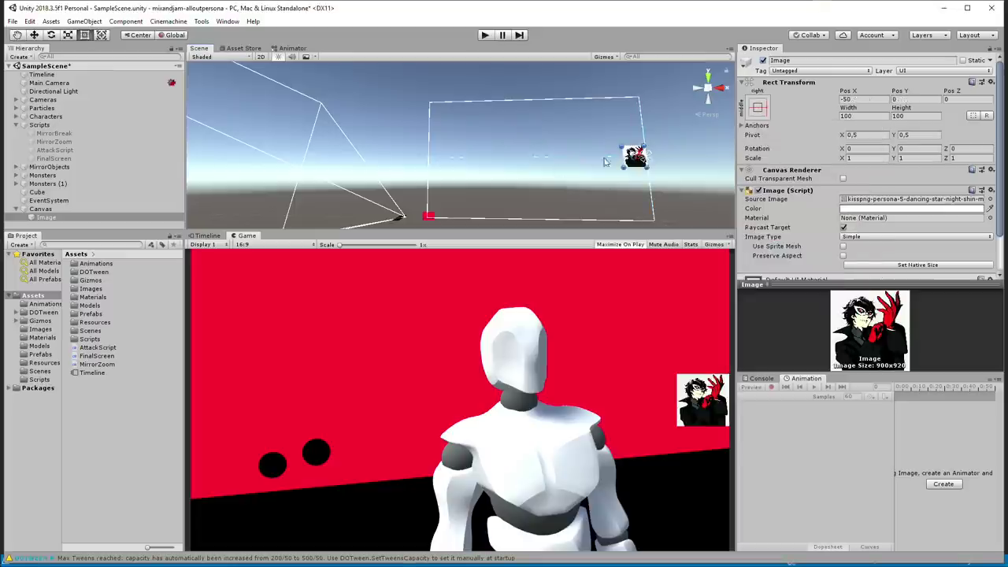
drag(604, 161, 513, 96)
click(28, 209)
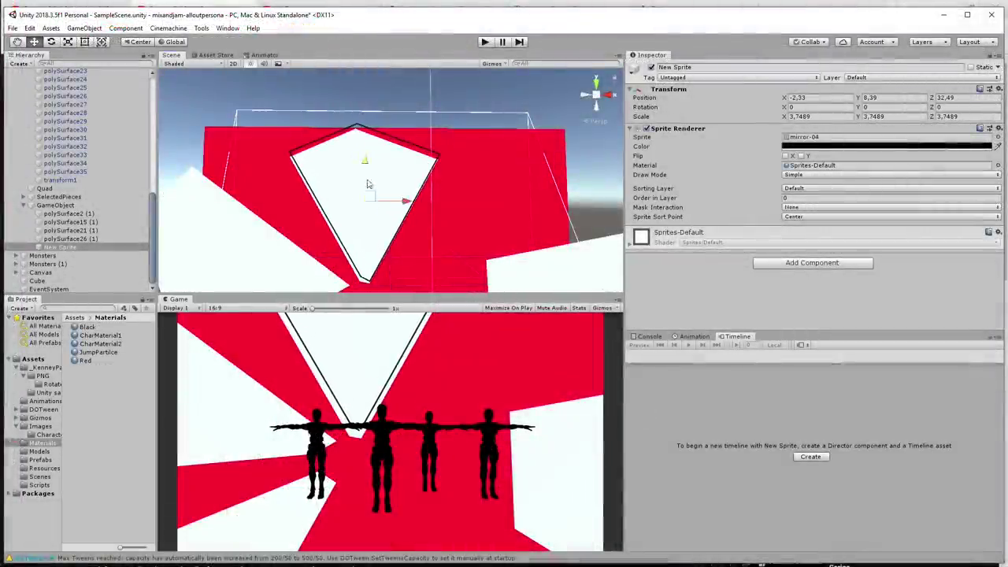
Step: Nudge the black mirror-04 sprite vertically so it outlines the white kite-shaped mirror shard
drag(365, 167, 365, 168)
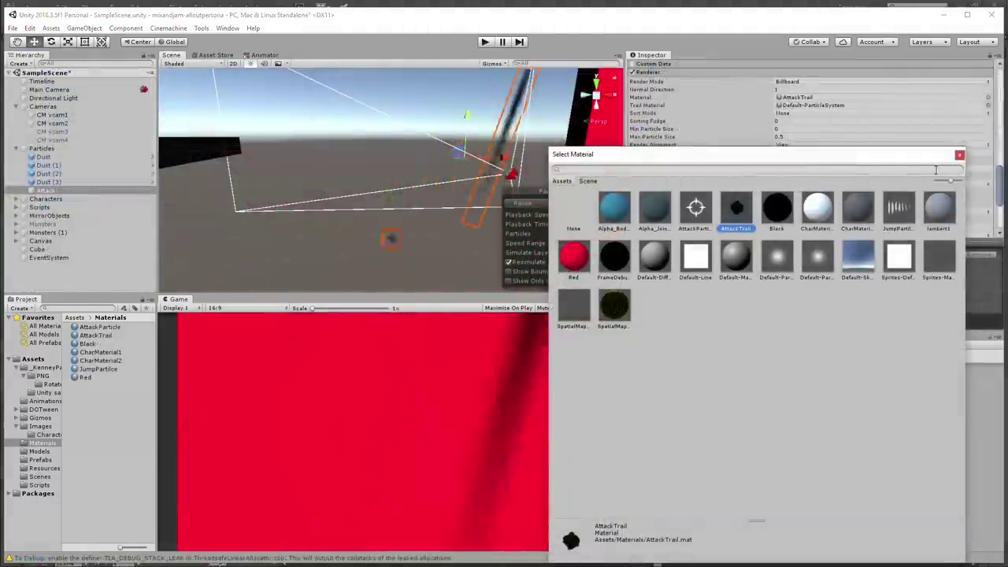
Step: Assign AttackTrail as the trail material of the Attack particle system
click(988, 104)
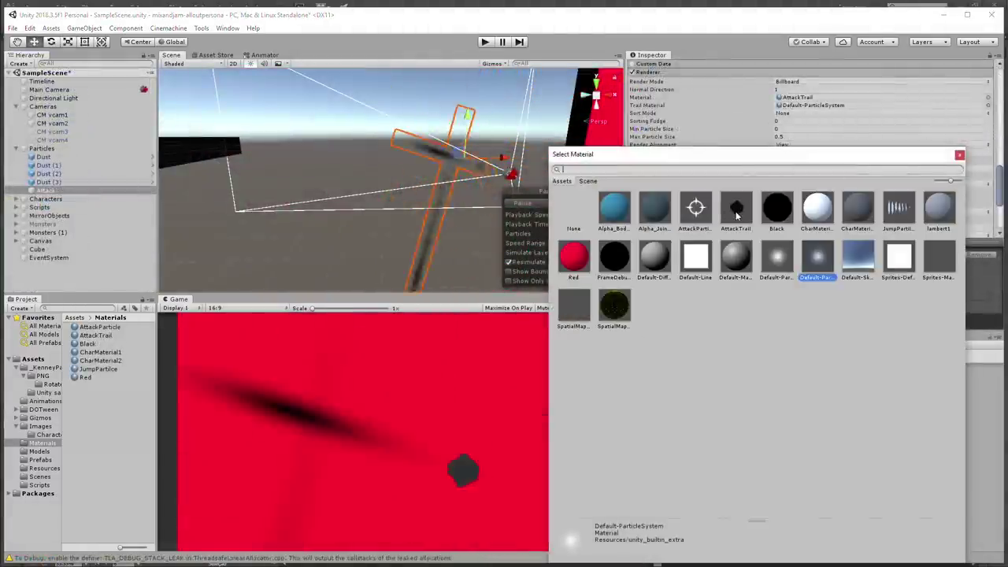
click(735, 208)
click(509, 365)
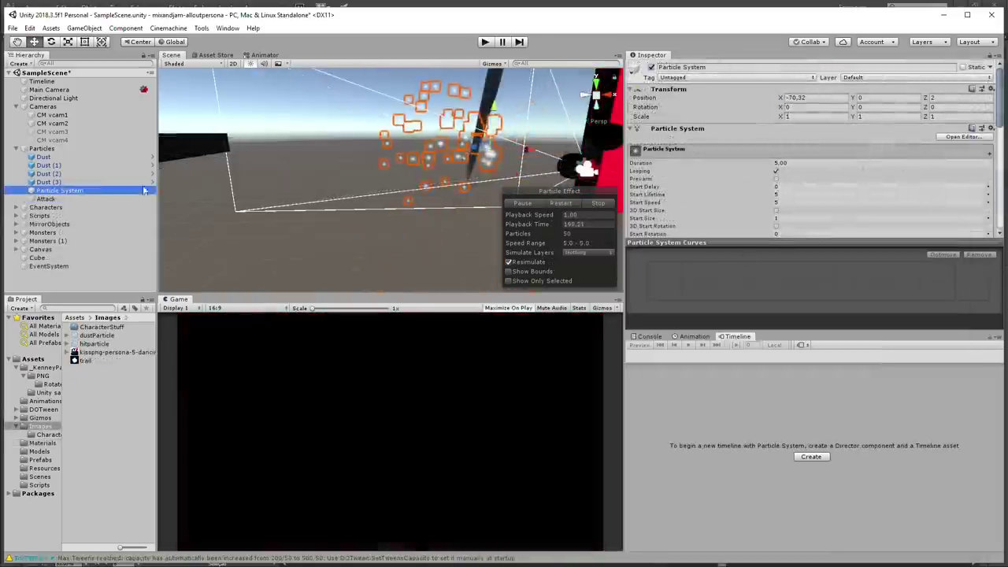
Step: View the new particle system from another angle and open the project's Materials folder
right_drag(169, 225, 354, 233)
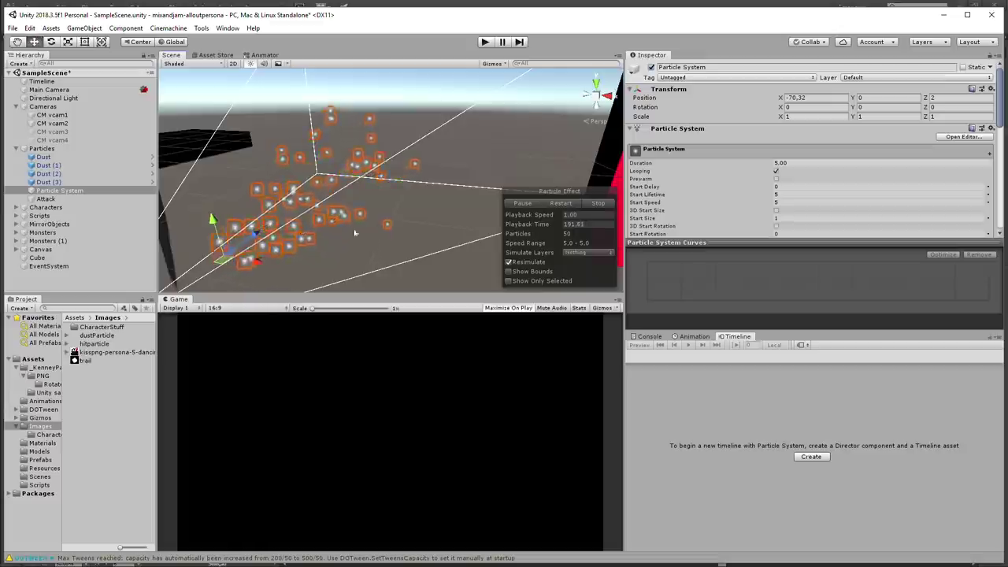
click(77, 318)
double_click(92, 368)
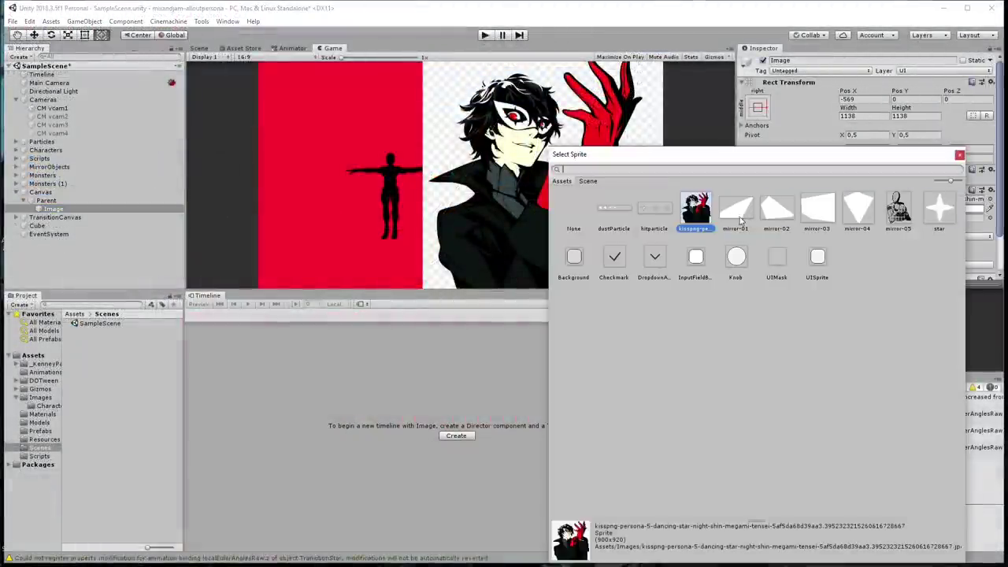
Step: Replace the source sprite of the canvas Image with mirror-05
double_click(899, 209)
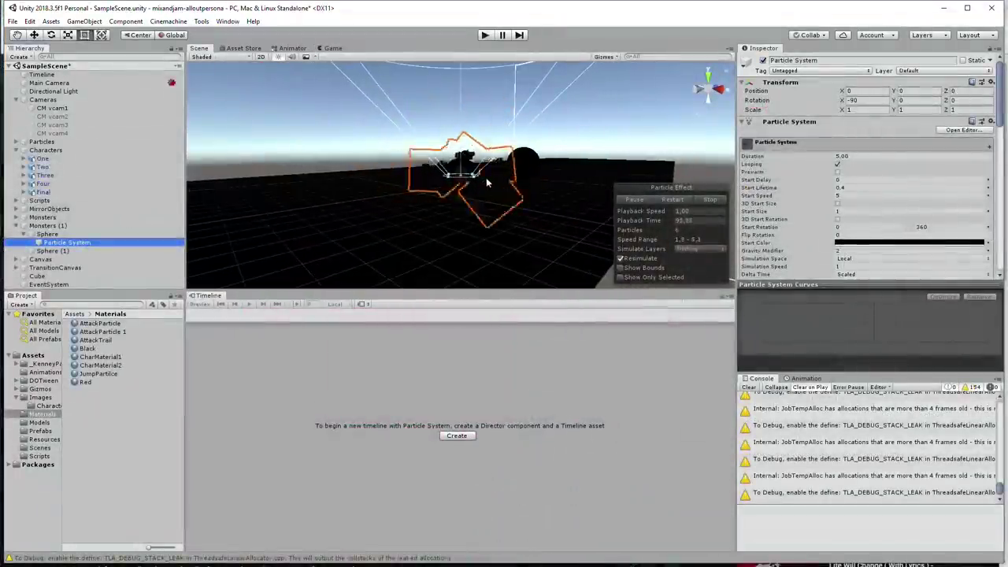
Step: Duplicate the particle burst attached to Sphere under Monsters (1) and select the narrow, tilted copy
alt+drag(487, 182, 525, 140)
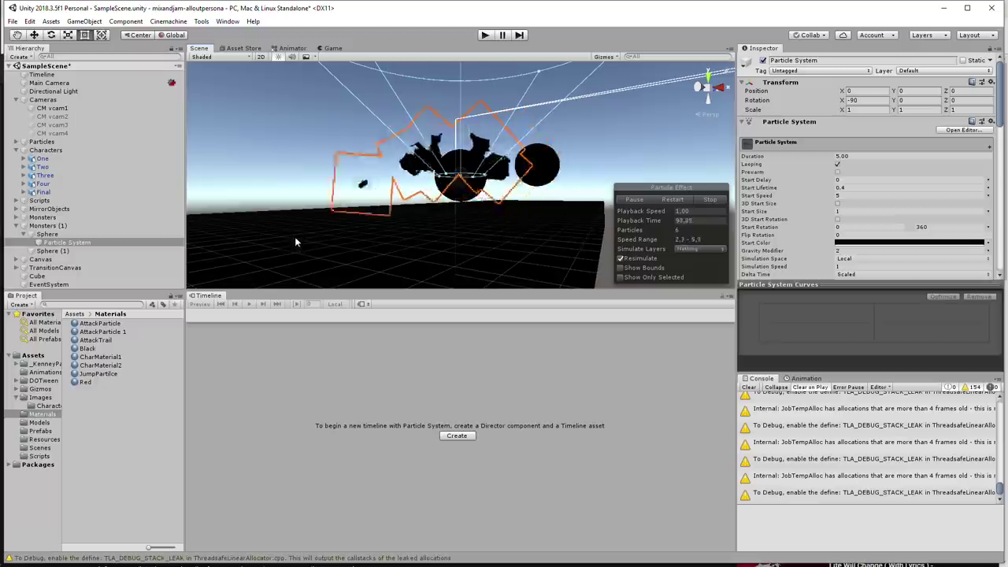
double_click(78, 243)
key(ctrl+d)
key(w)
scroll(867, 165, down, 10)
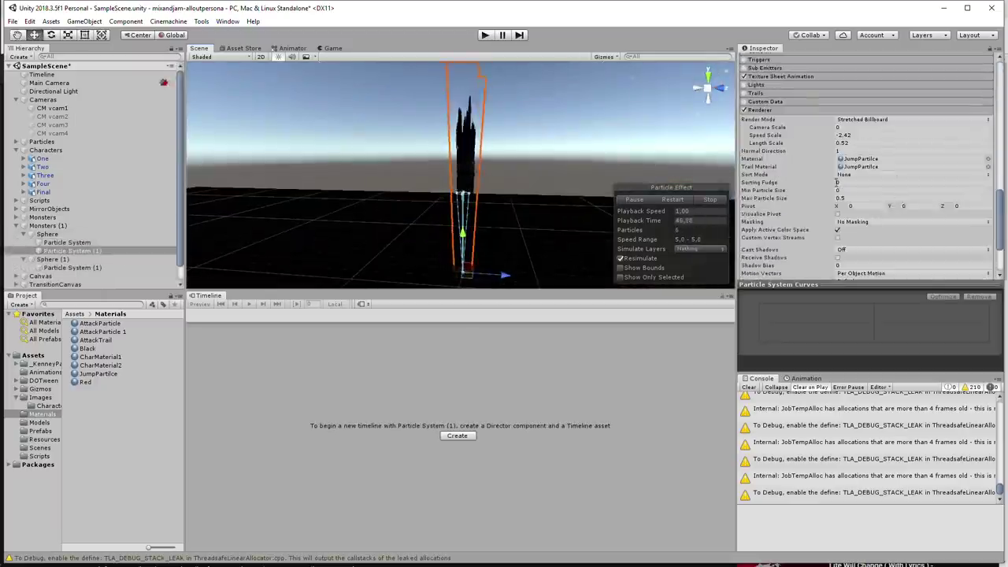
double_click(107, 249)
click(87, 259)
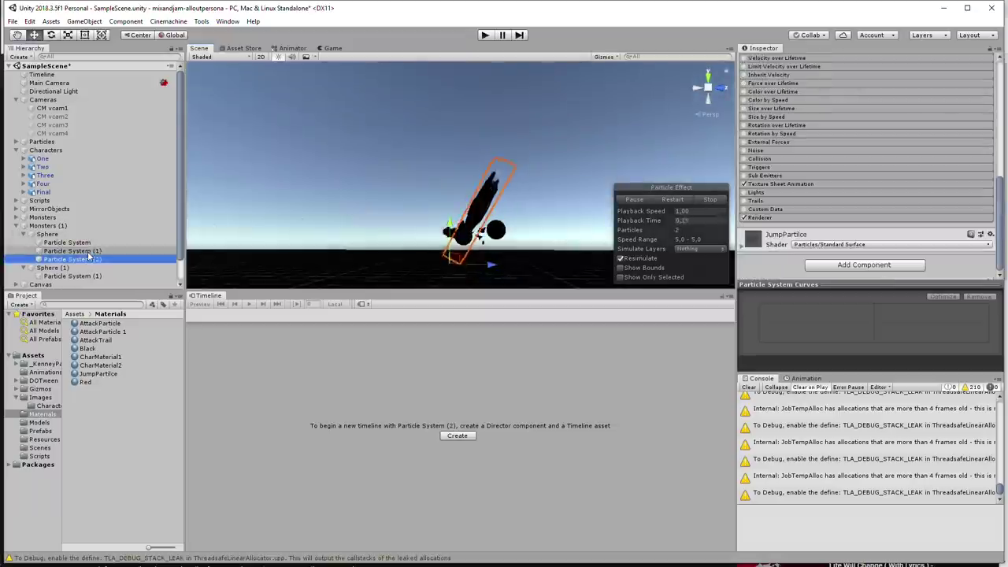